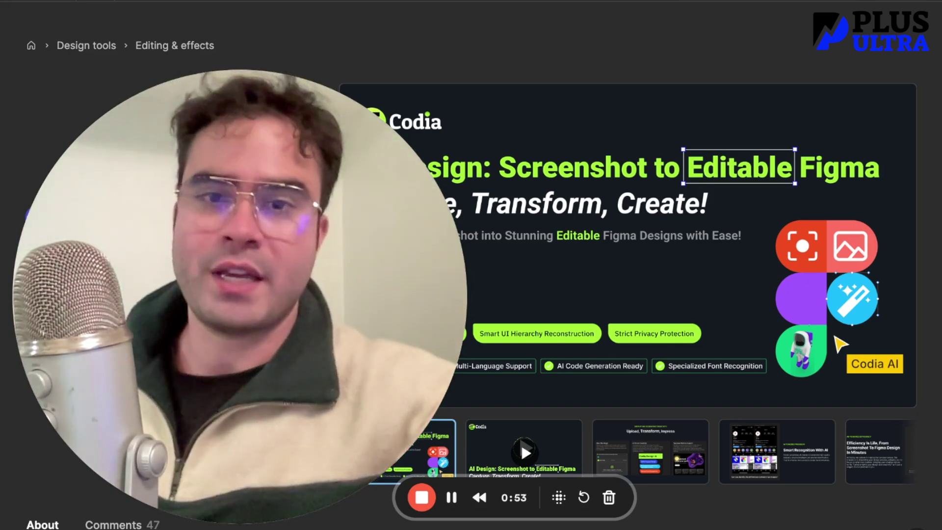
# Step: Scroll the Codia AI Design plugin page past its preview images to the About description
pyautogui.moveTo(363, 264)
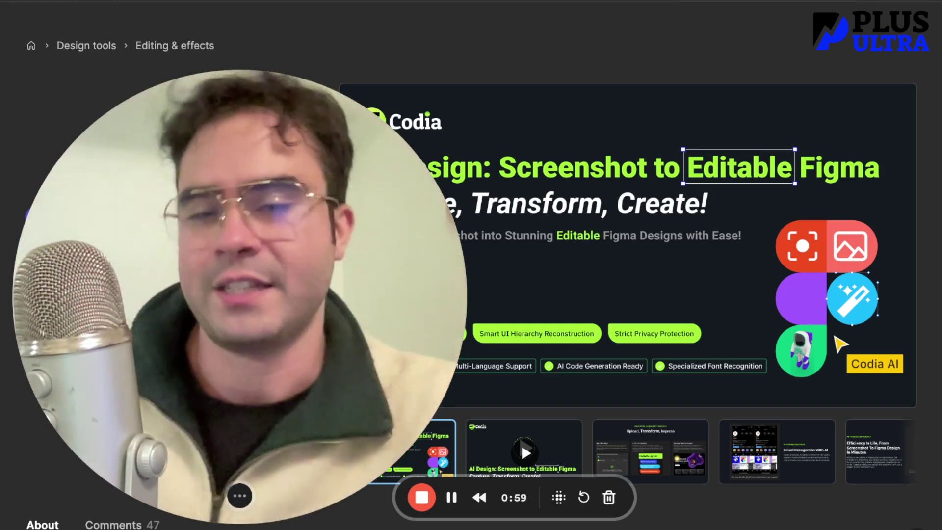
pyautogui.click(240, 497)
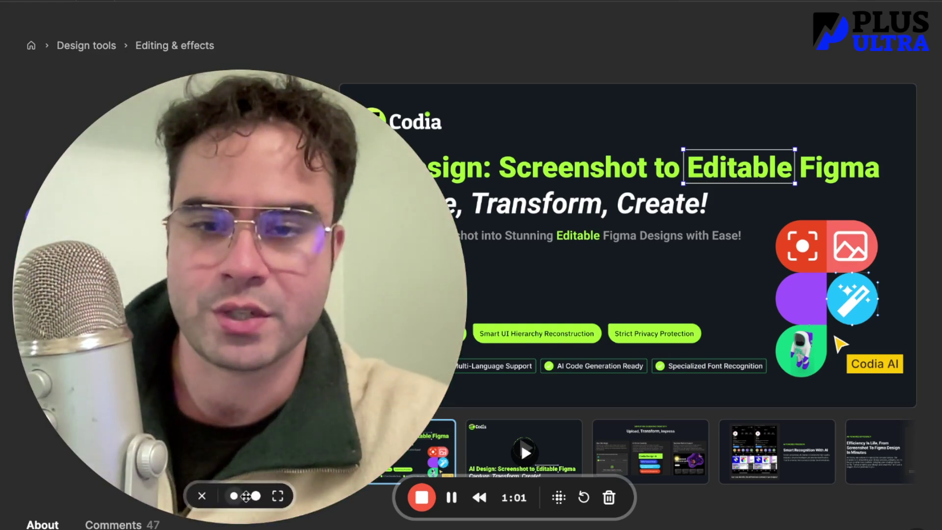
pyautogui.click(254, 497)
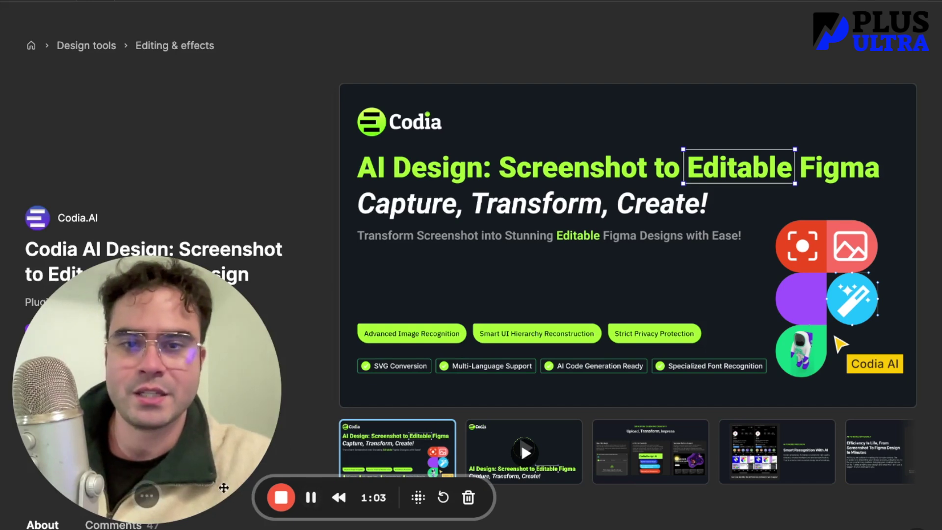
pyautogui.moveTo(169, 387); pyautogui.dragTo(276, 7)
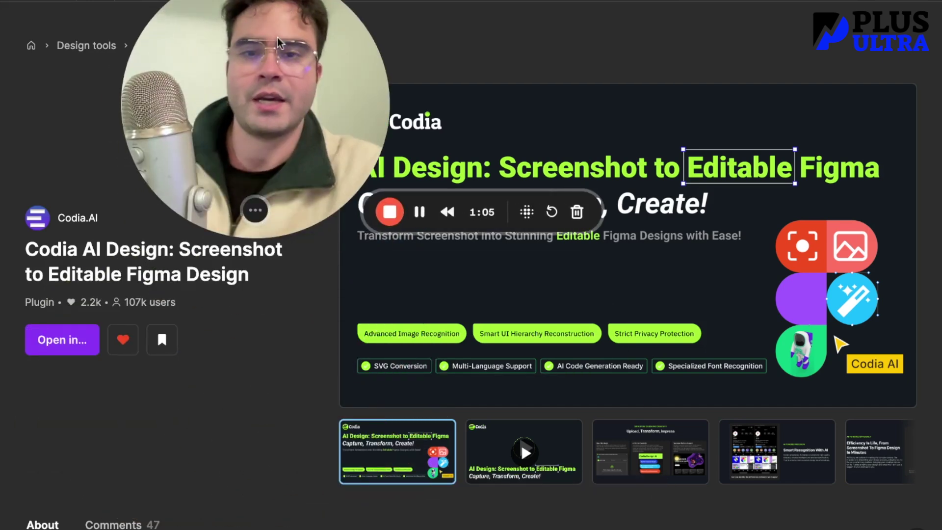
pyautogui.moveTo(268, 68); pyautogui.dragTo(162, 63)
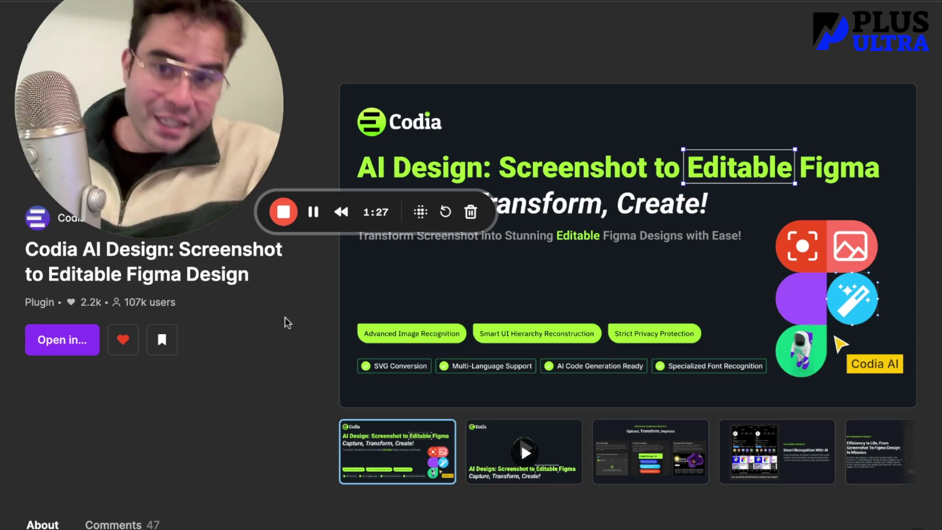
pyautogui.scroll(-2, 486, 254)
pyautogui.scroll(-1, 369, 411)
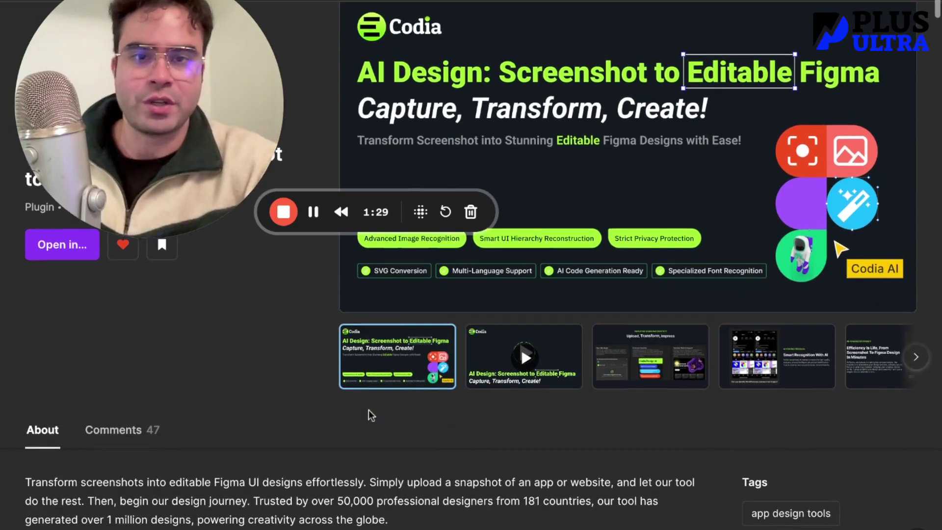
pyautogui.scroll(2, 369, 410)
pyautogui.scroll(-3, 310, 338)
pyautogui.scroll(-6, 326, 353)
pyautogui.scroll(10, 326, 353)
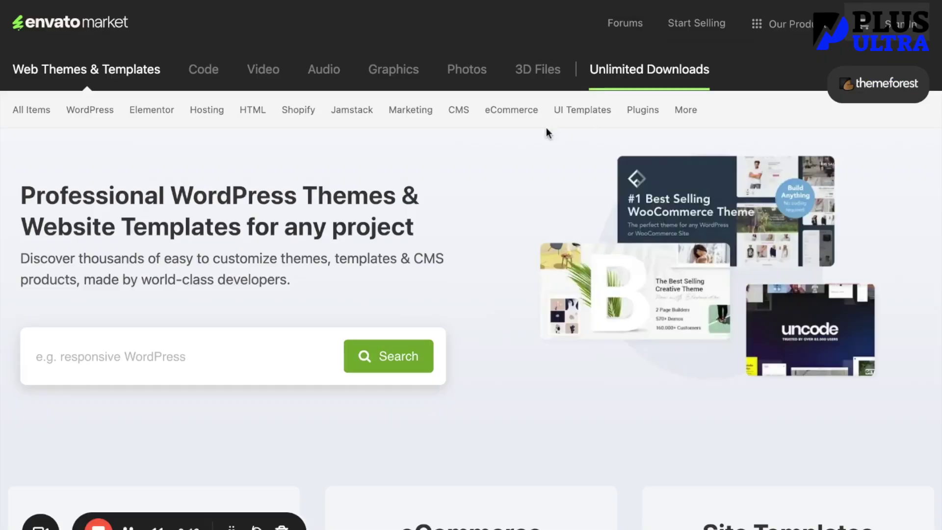
# Step: Filter Envato Market UI Templates to Figma and browse the listing
pyautogui.moveTo(571, 120)
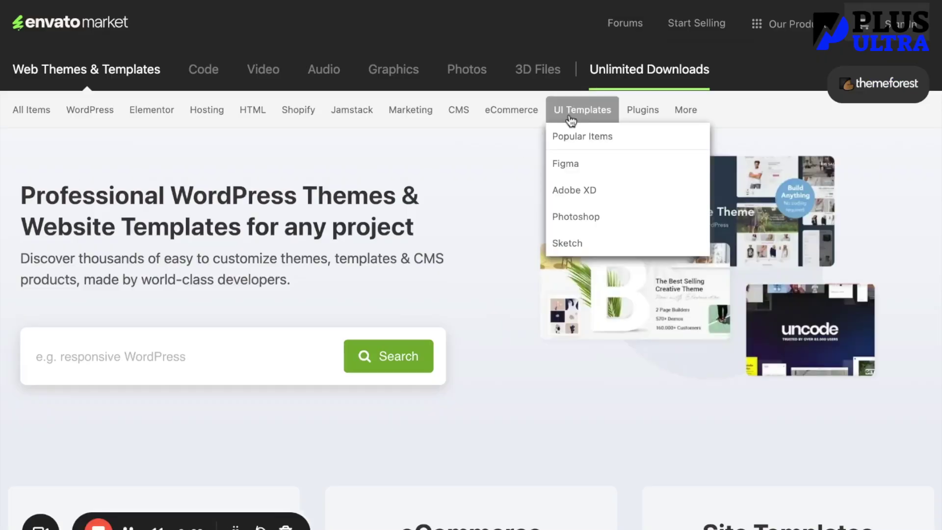
pyautogui.click(582, 169)
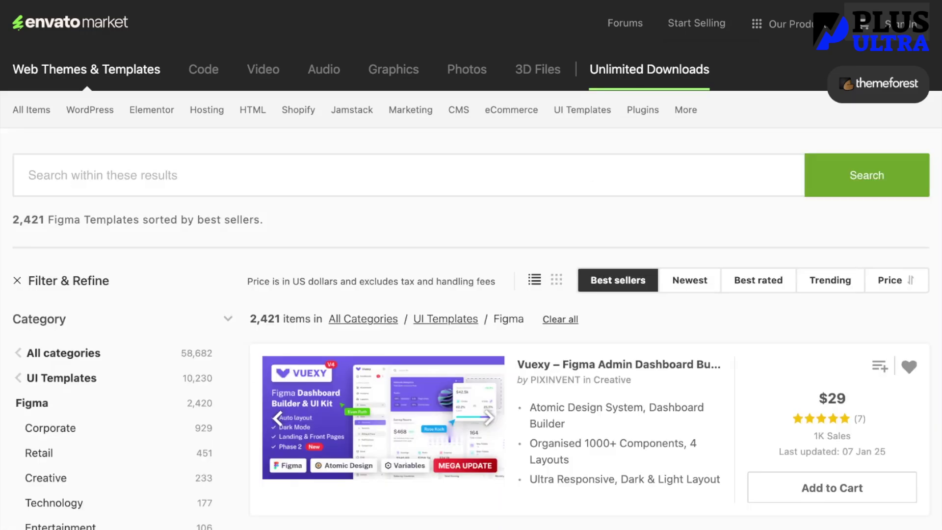
pyautogui.scroll(-10, 515, 191)
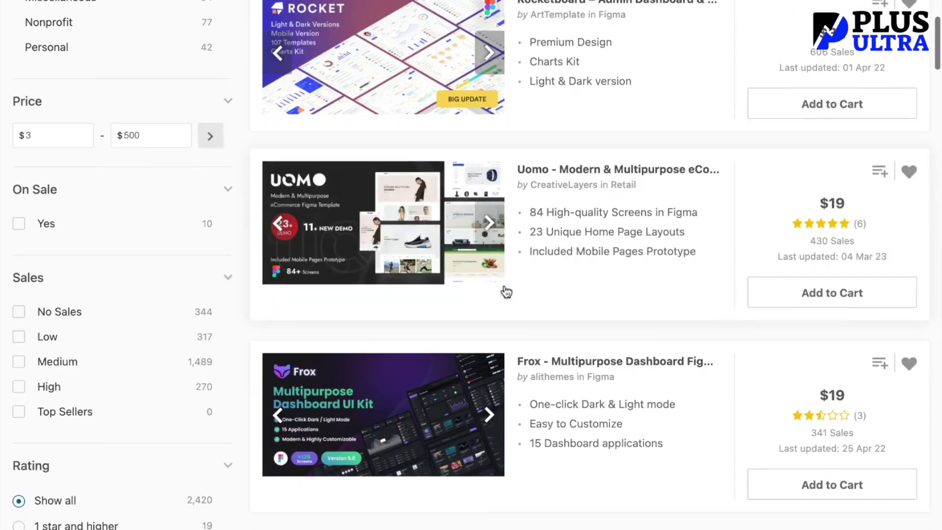
pyautogui.scroll(-13, 507, 292)
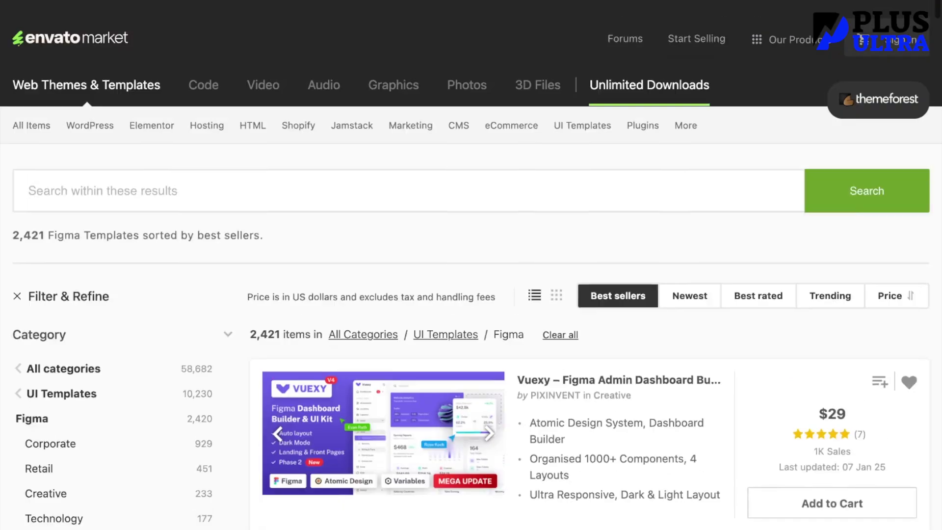
pyautogui.scroll(-3, 396, 266)
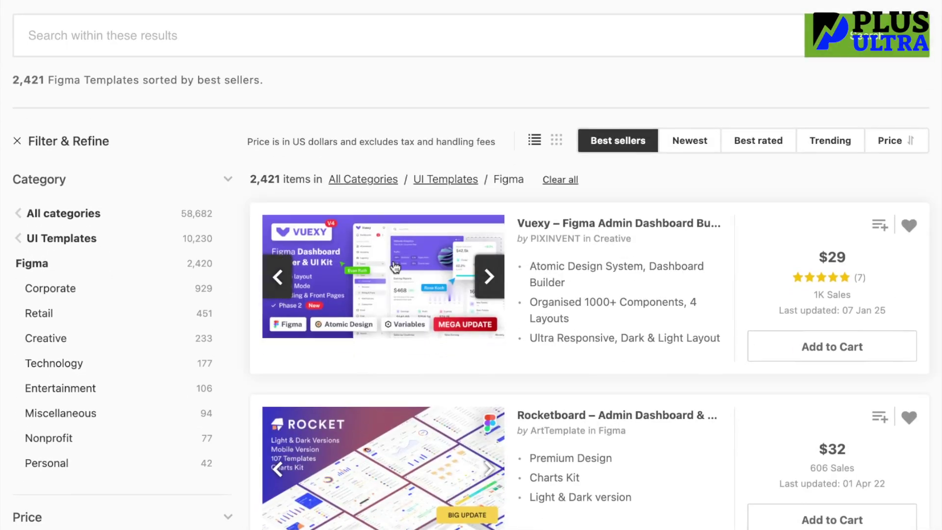
# Step: Open the Vuexy Figma Admin Dashboard template page and look through its details
pyautogui.click(396, 266)
pyautogui.scroll(-15, 396, 266)
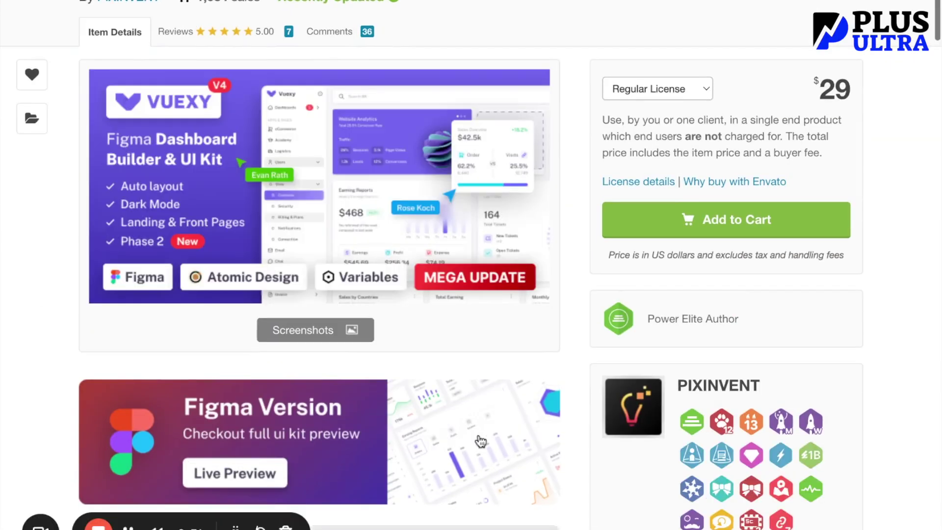
pyautogui.scroll(1, 481, 441)
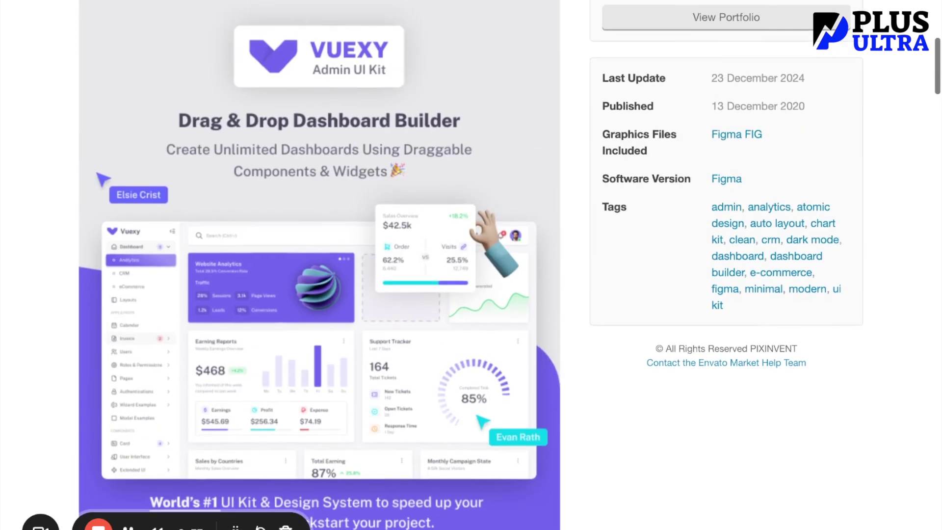
pyautogui.scroll(-10, 481, 442)
pyautogui.scroll(15, 319, 265)
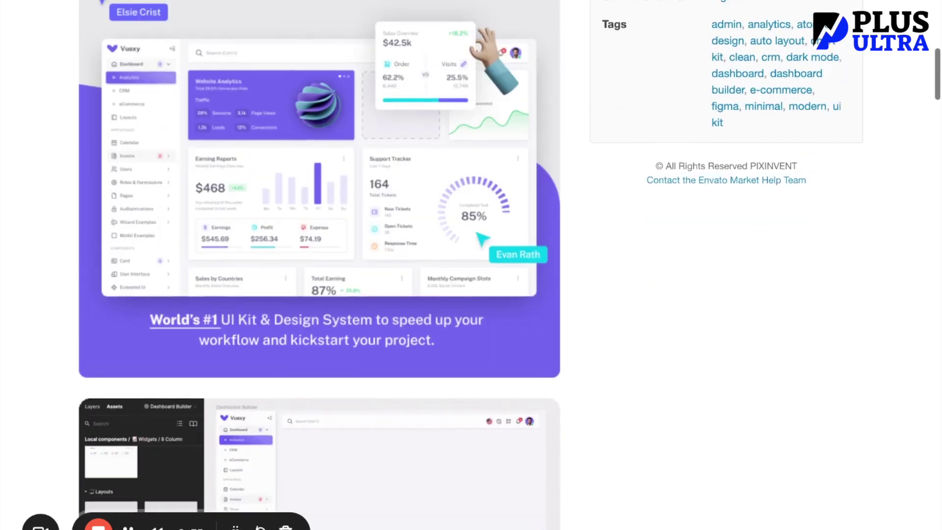
pyautogui.scroll(11, 368, 393)
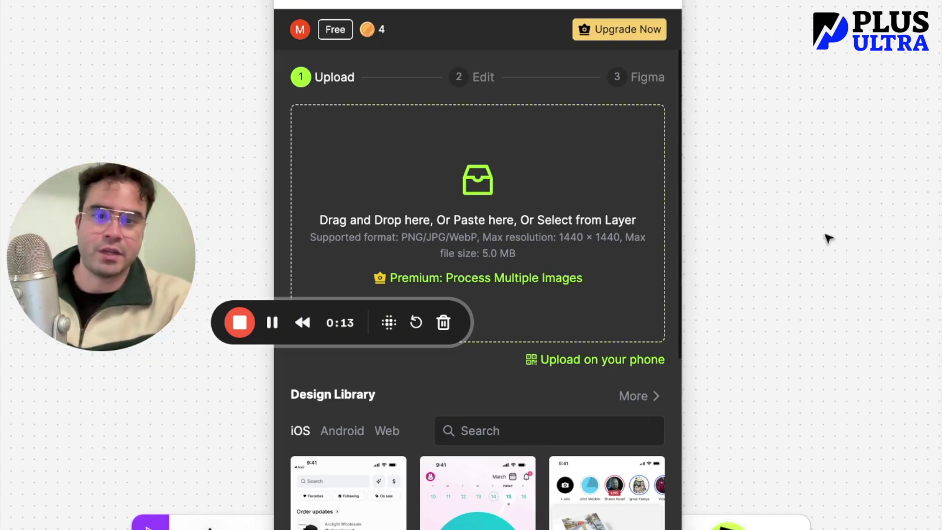
# Step: Paste the Vuexy dashboard screenshot into Codia's Upload step with Ctrl+V
pyautogui.moveTo(142, 315); pyautogui.dragTo(134, 384)
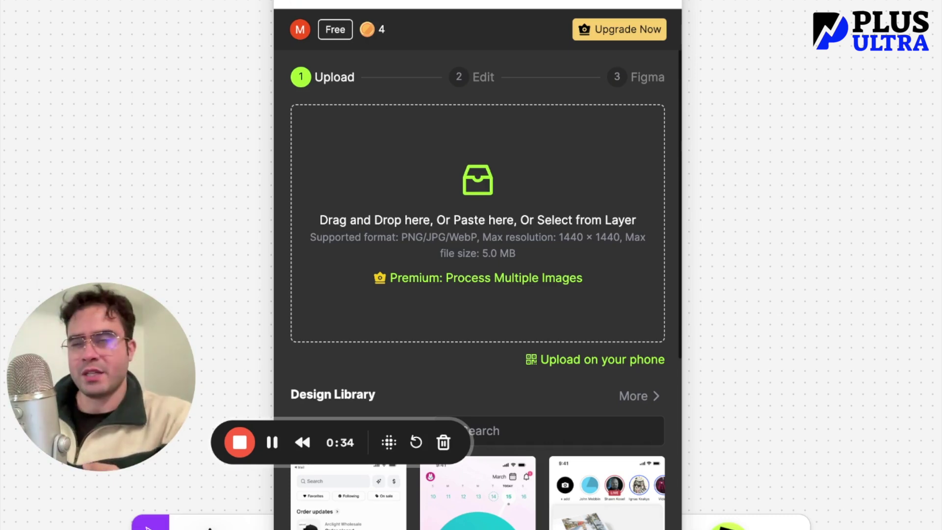
pyautogui.hotkey('ctrl', 'v')
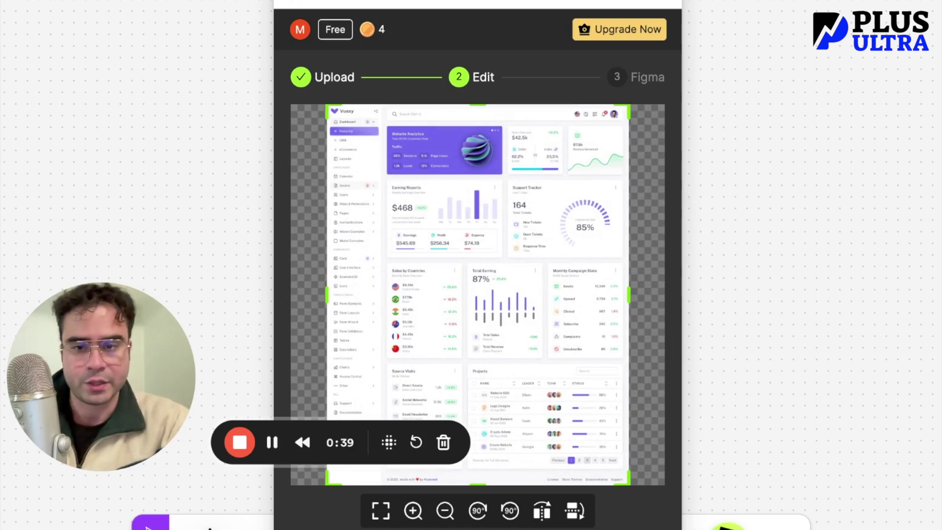
# Step: Confirm the screenshot at the Edit step so Codia generates the editable layers
pyautogui.press('Return')
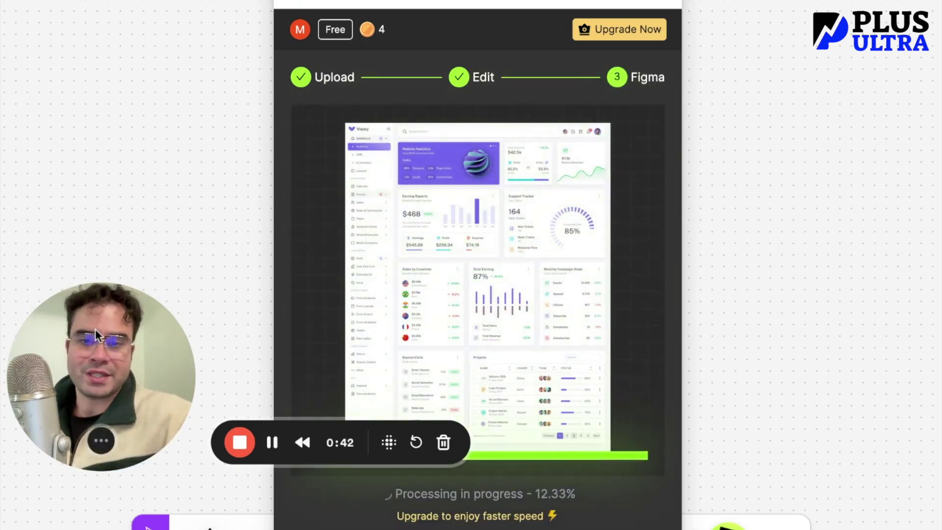
pyautogui.moveTo(72, 339); pyautogui.dragTo(78, 440)
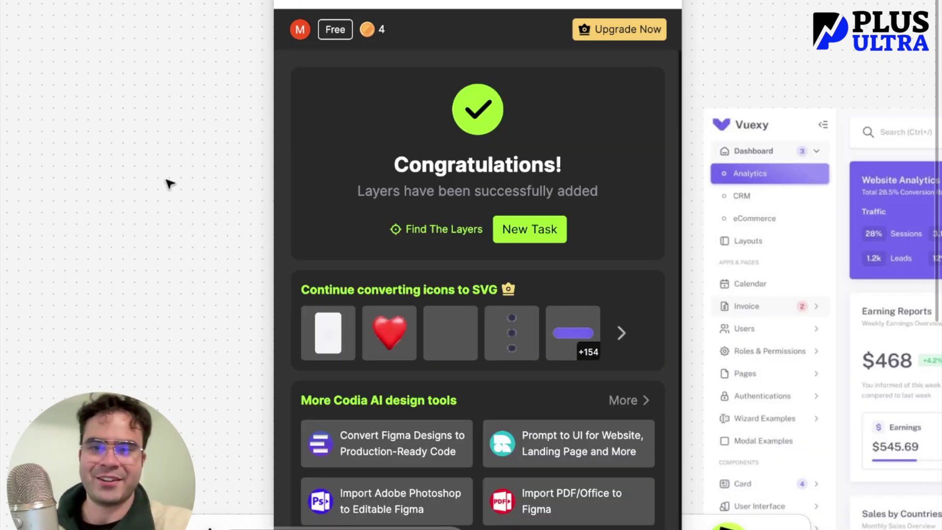
# Step: Close the Codia plugin and zoom to the converted dashboard layers with Shift+2
pyautogui.click(665, 1)
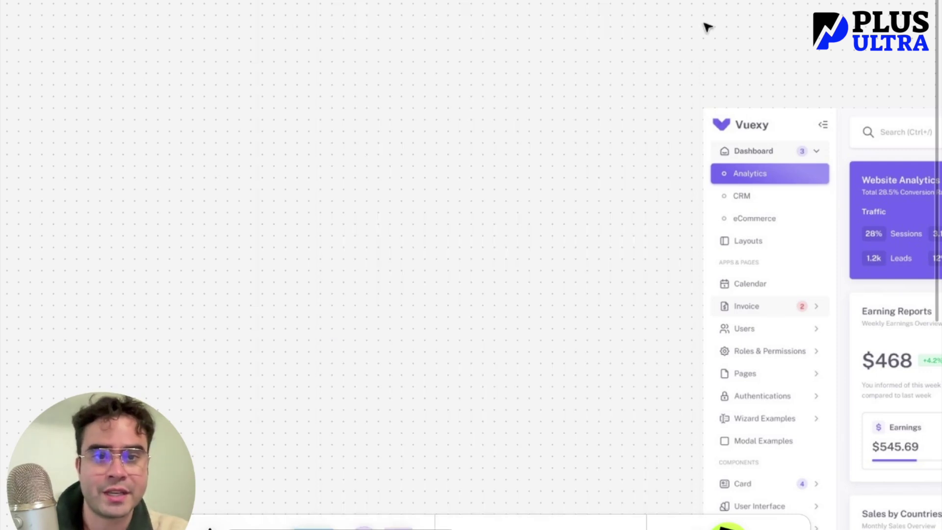
pyautogui.hotkey('shift', '2')
pyautogui.scroll(-5, 400, 374)
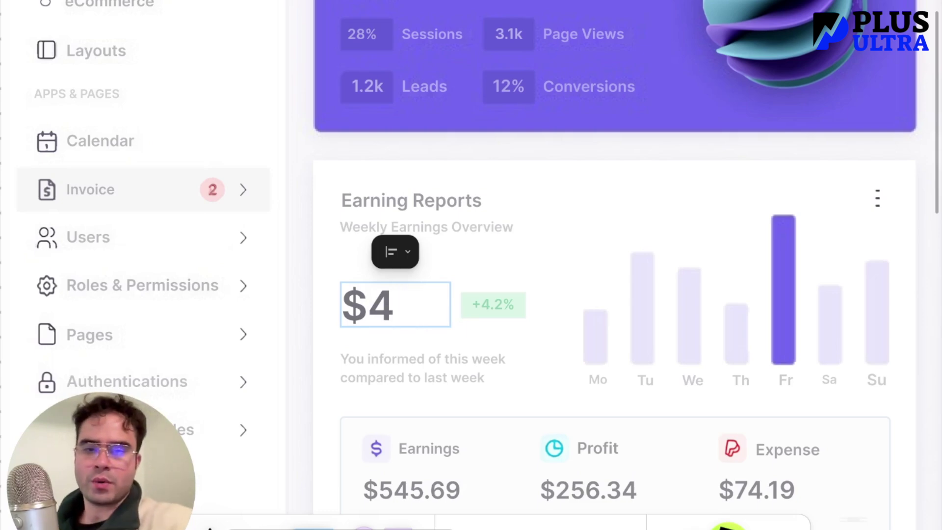
pyautogui.scroll(-10, 272, 224)
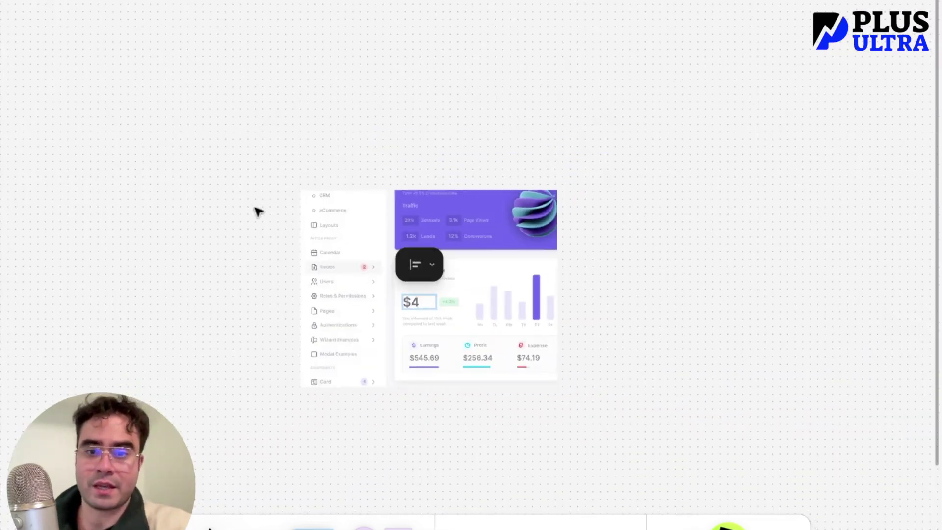
pyautogui.scroll(10, 395, 234)
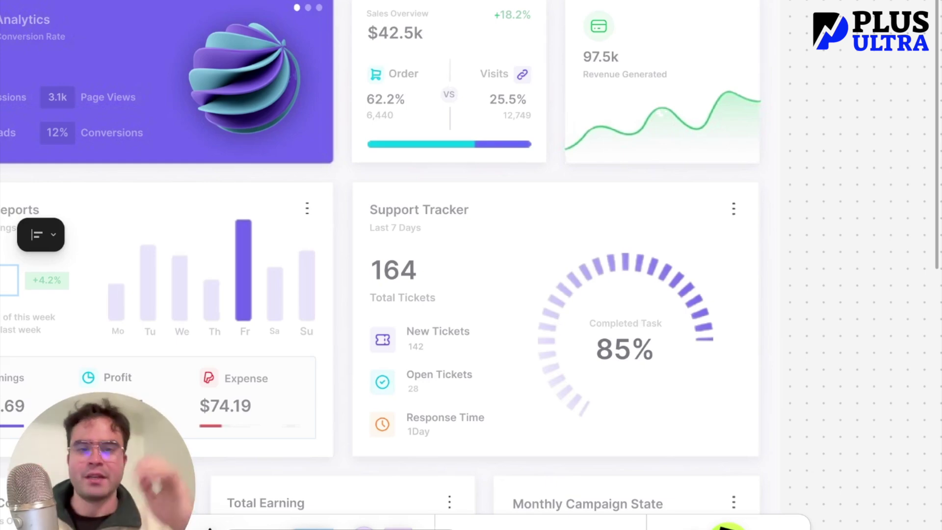
pyautogui.scroll(4, 471, 265)
pyautogui.hscroll(-7, 471, 265)
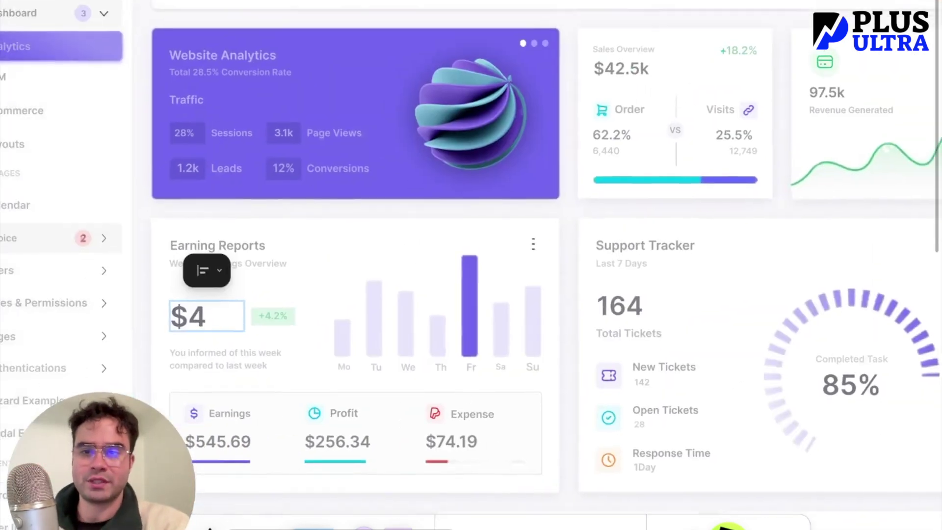
pyautogui.scroll(2, 471, 265)
pyautogui.hscroll(2, 471, 265)
pyautogui.scroll(-4, 471, 265)
pyautogui.hscroll(-8, 471, 265)
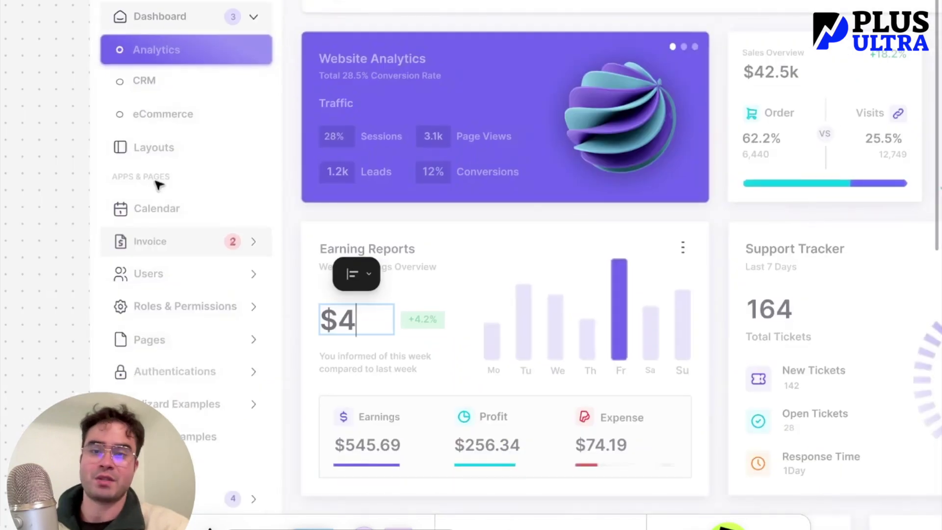
pyautogui.scroll(-5, 287, 217)
pyautogui.hscroll(-1, 287, 218)
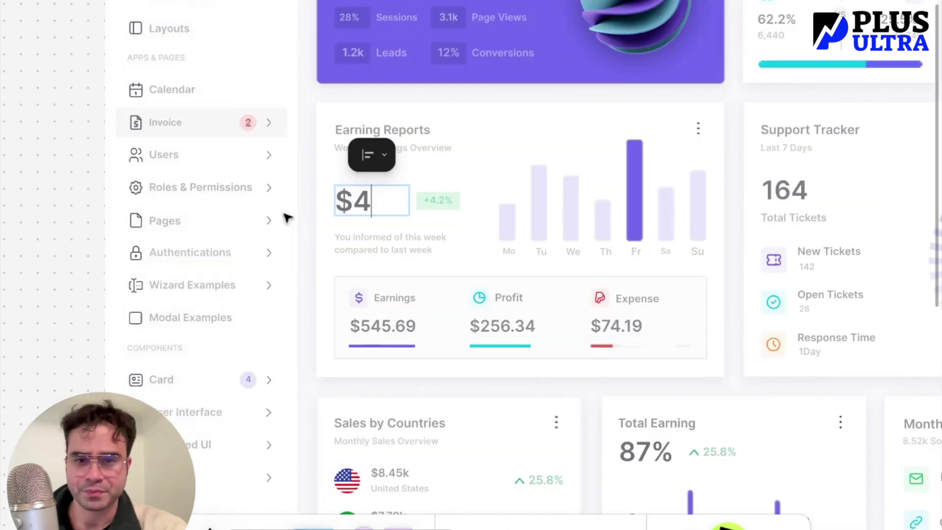
pyautogui.scroll(-10, 343, 229)
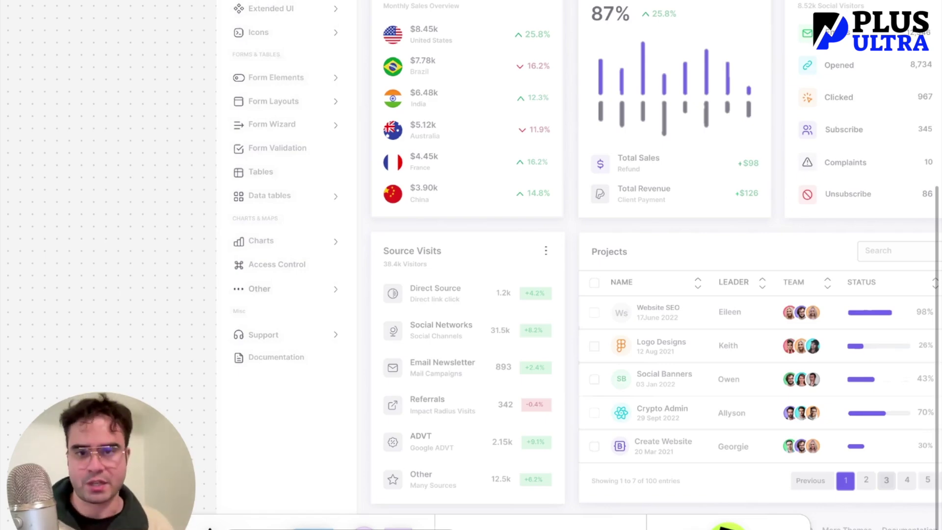
pyautogui.scroll(7, 548, 185)
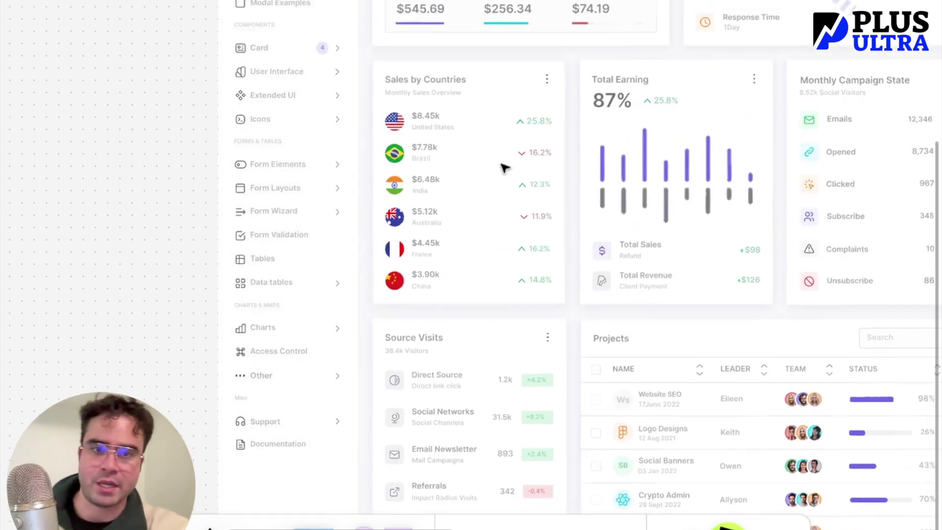
pyautogui.hscroll(2, 505, 162)
pyautogui.scroll(3, 504, 167)
pyautogui.hscroll(-1, 504, 167)
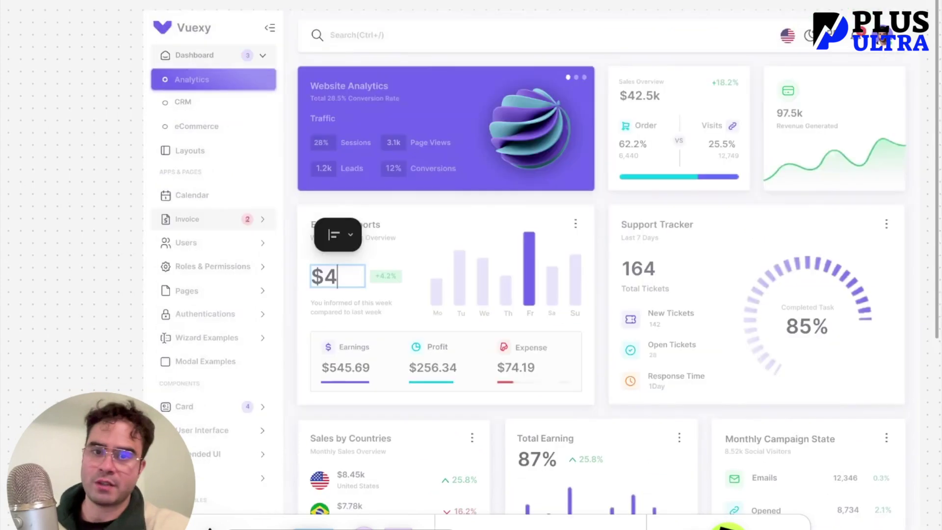